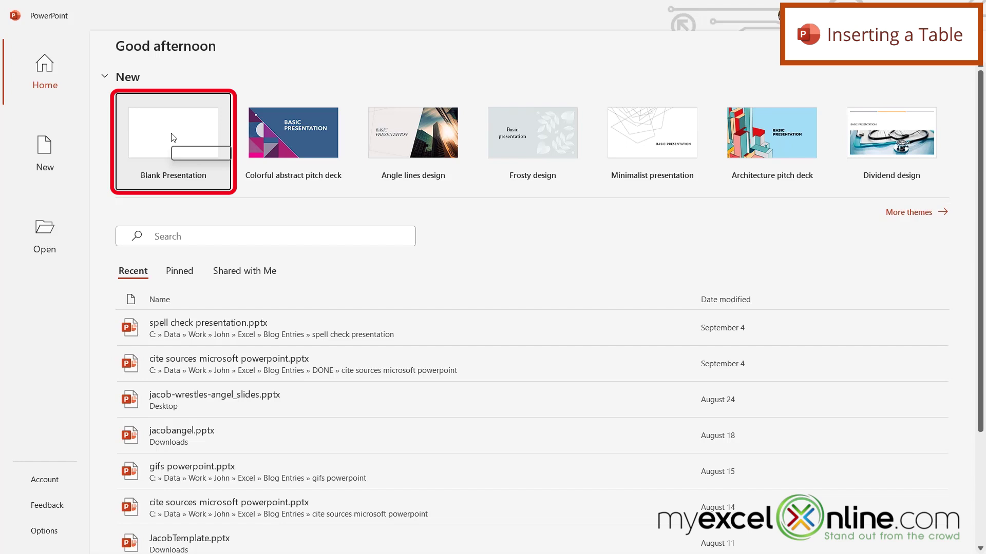
Start a blank presentation and delete its title and subtitle placeholders, leaving an empty slide
left_click(173, 137)
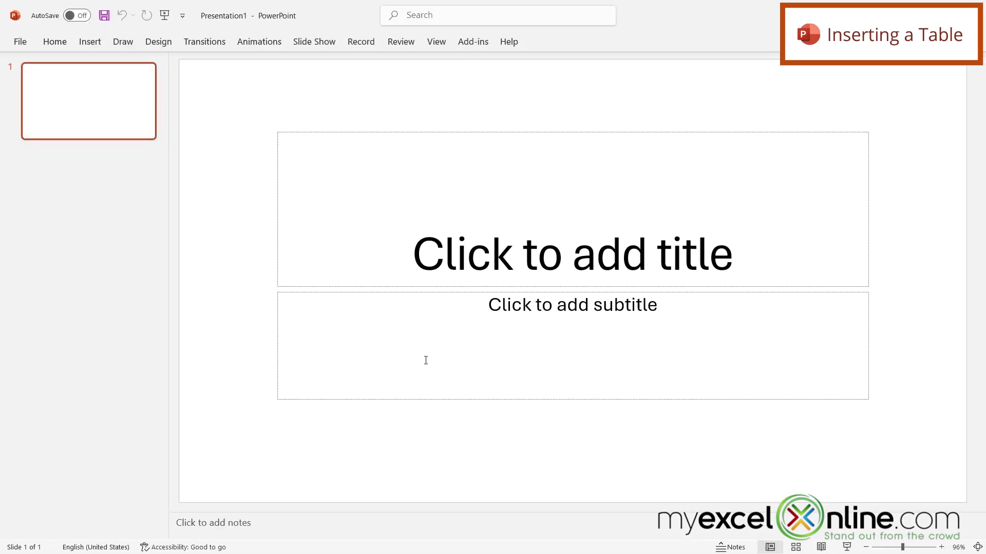
left_click(399, 132)
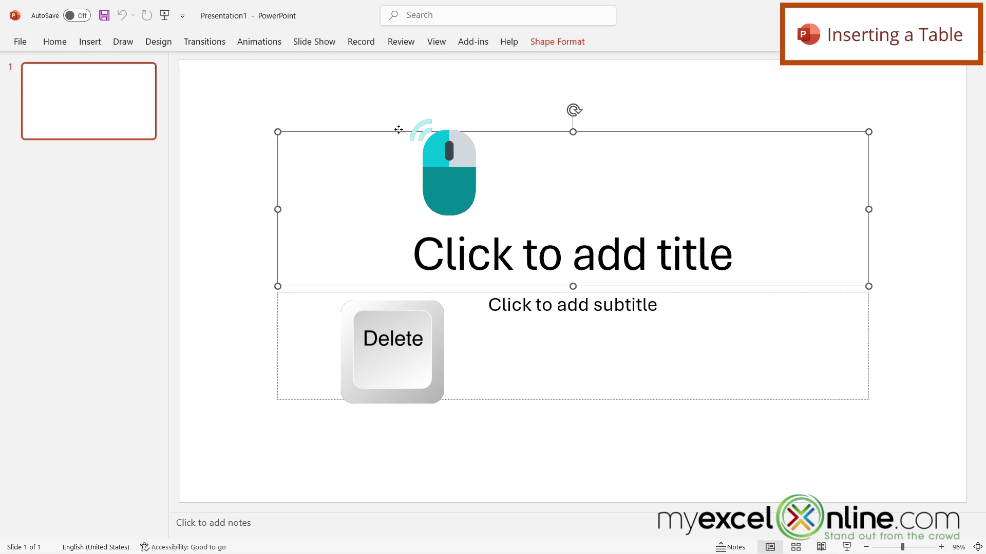
key("Delete")
left_click(376, 293)
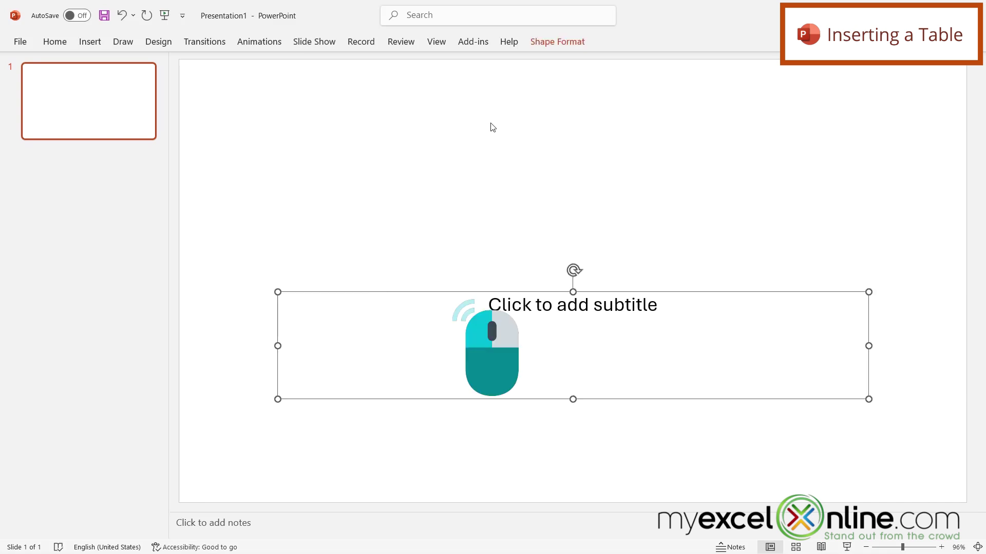
key("Delete")
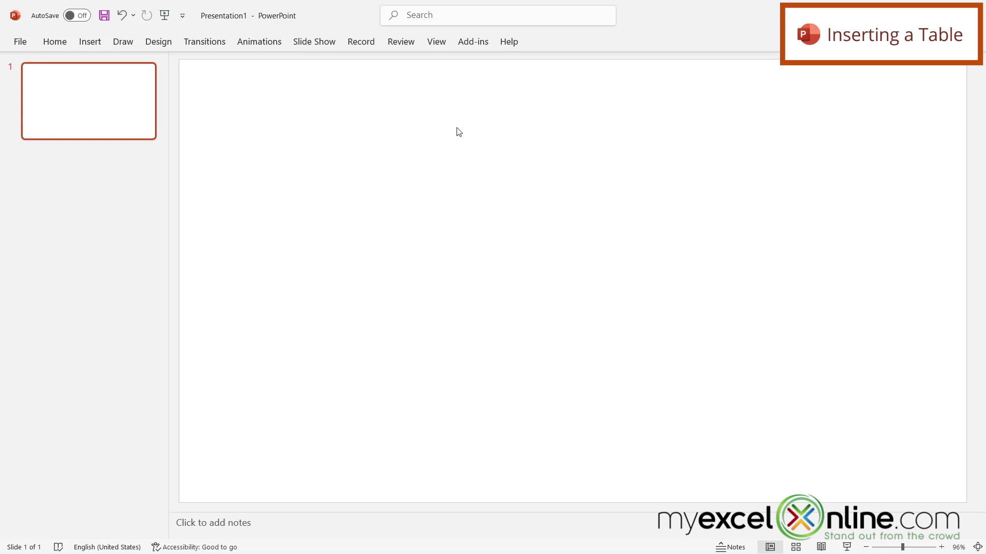
Insert a table with 5 columns and 6 rows onto the empty slide
left_click(97, 45)
left_click(94, 98)
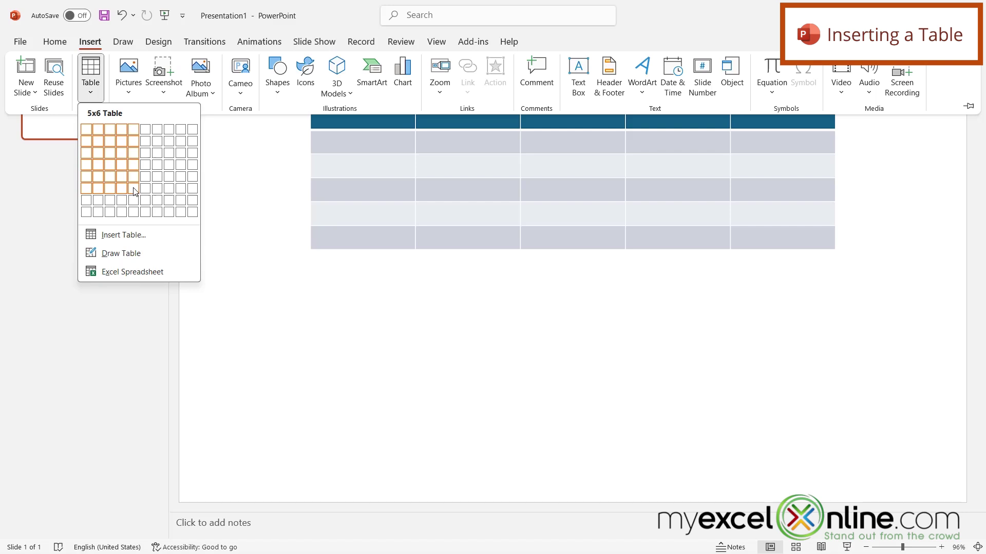
left_click(134, 191)
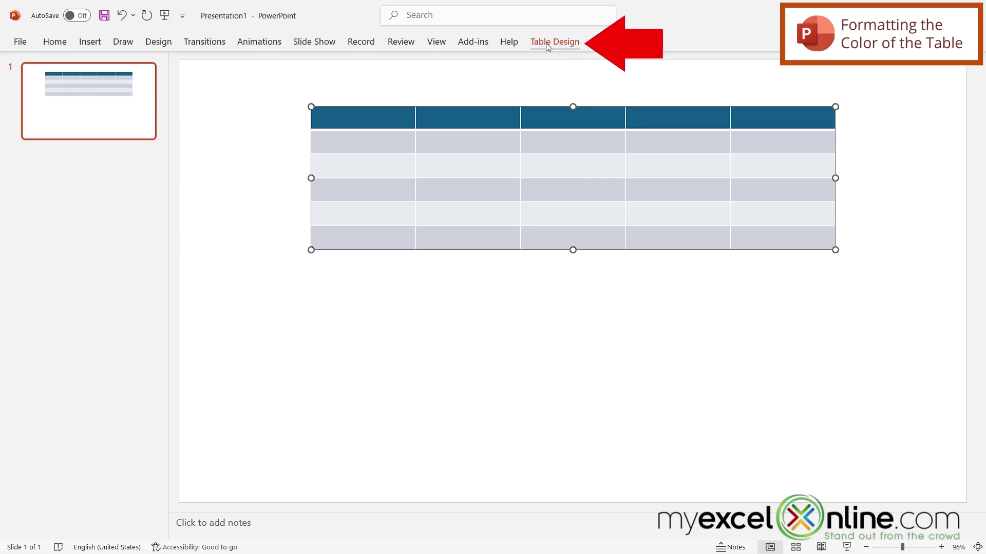
Shade the whole table Dark Teal, Accent 1, Darker 25%
left_click(546, 42)
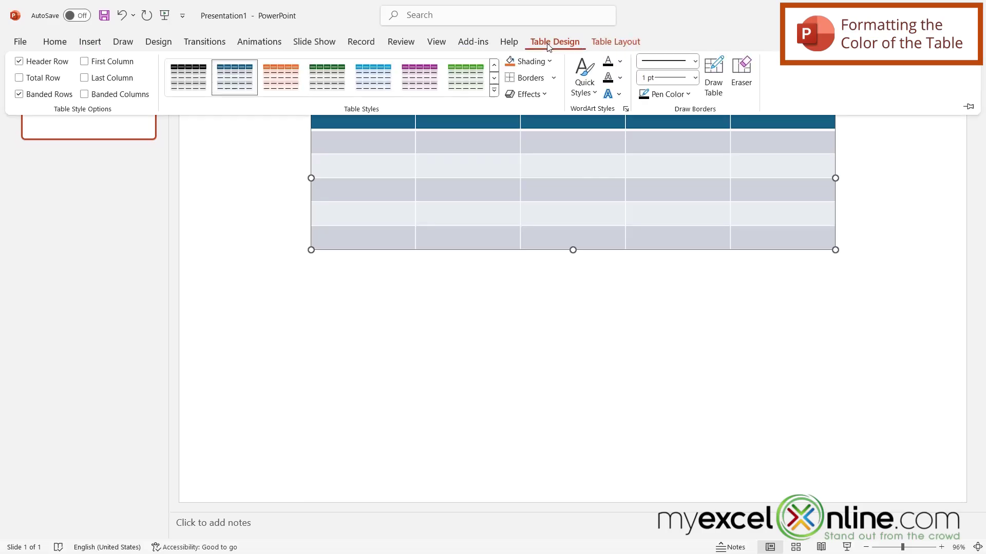
left_click(551, 61)
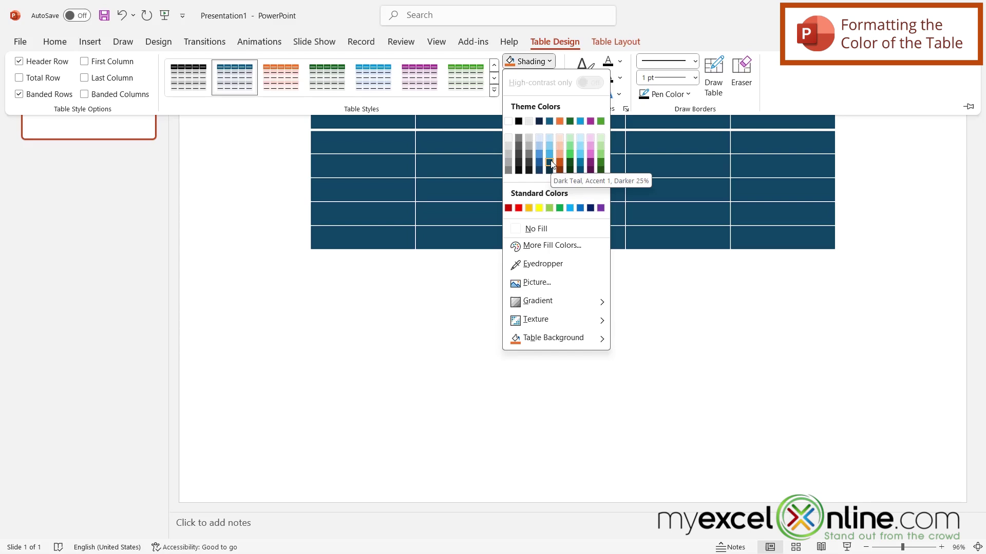
left_click(550, 163)
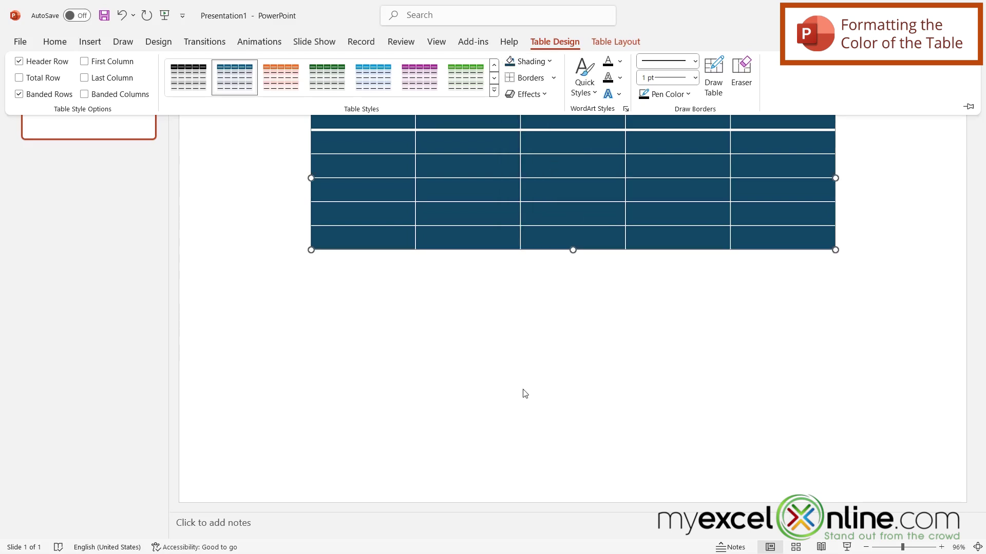
Shade the header row White, Background 1, Darker 25% light grey
left_click(307, 116)
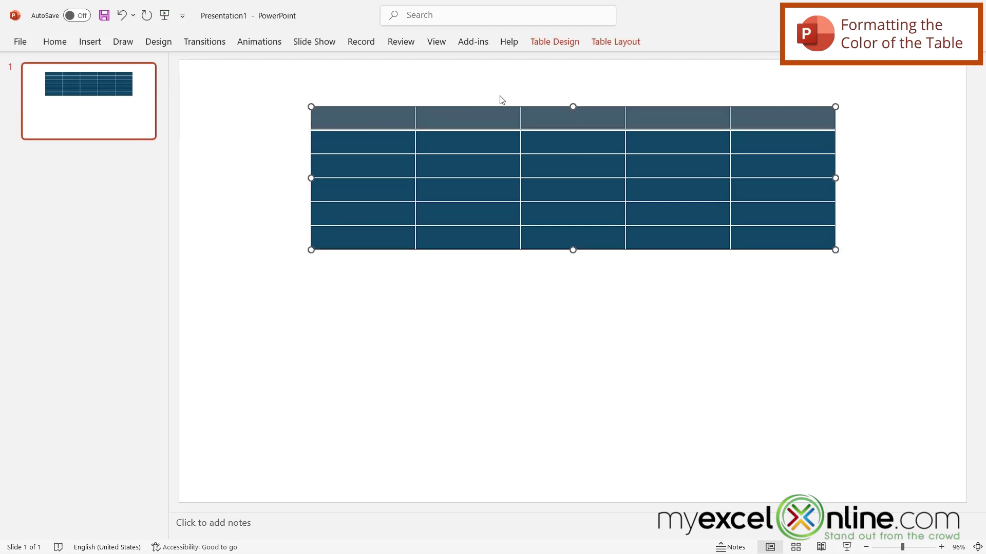
left_click(553, 42)
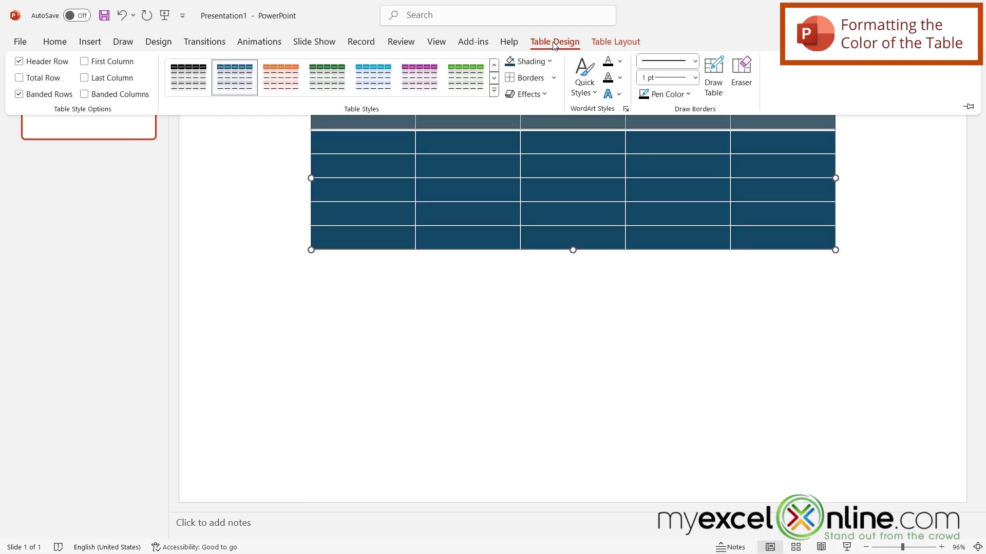
left_click(550, 62)
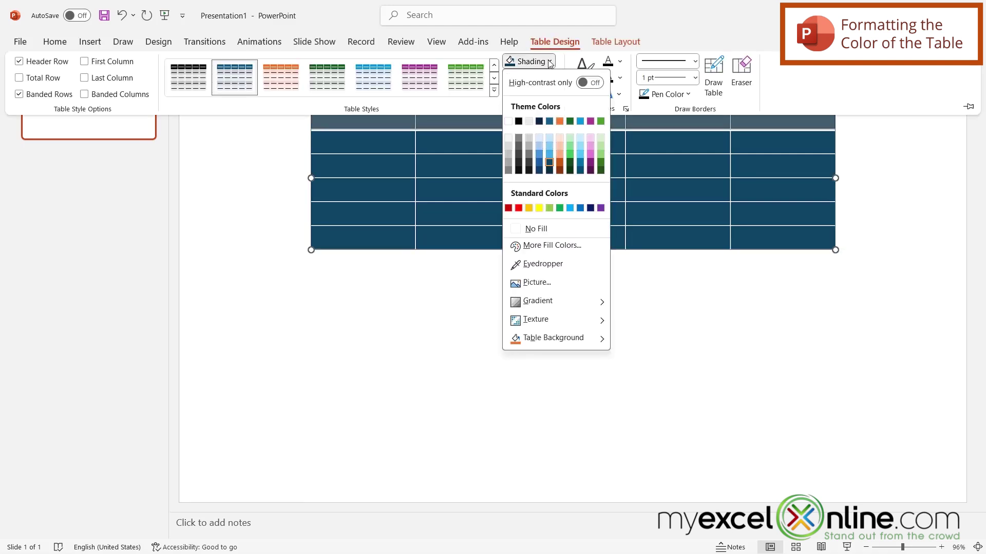
left_click(509, 151)
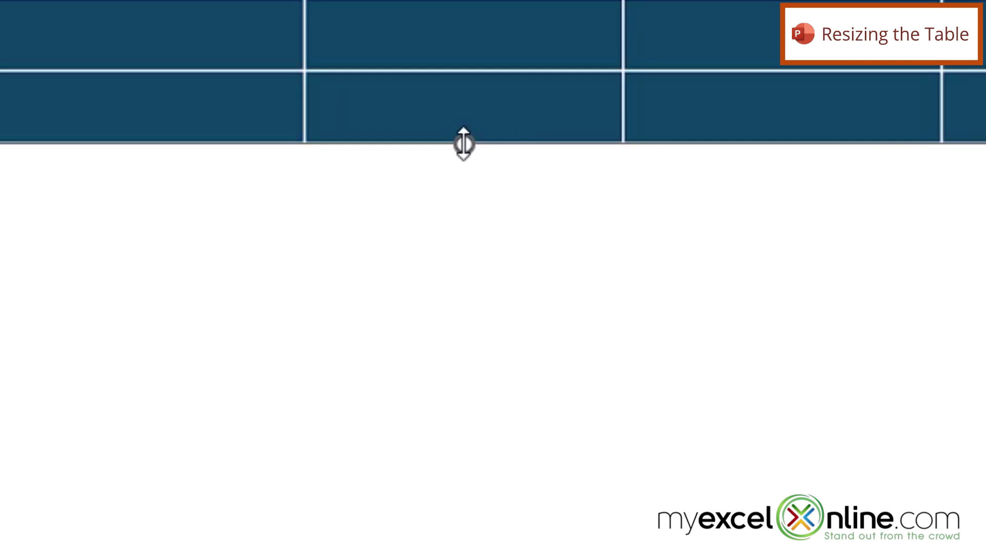
Drag the table's bottom edge down toward the slide bottom to make it taller
left_click_drag(464, 144, 563, 466)
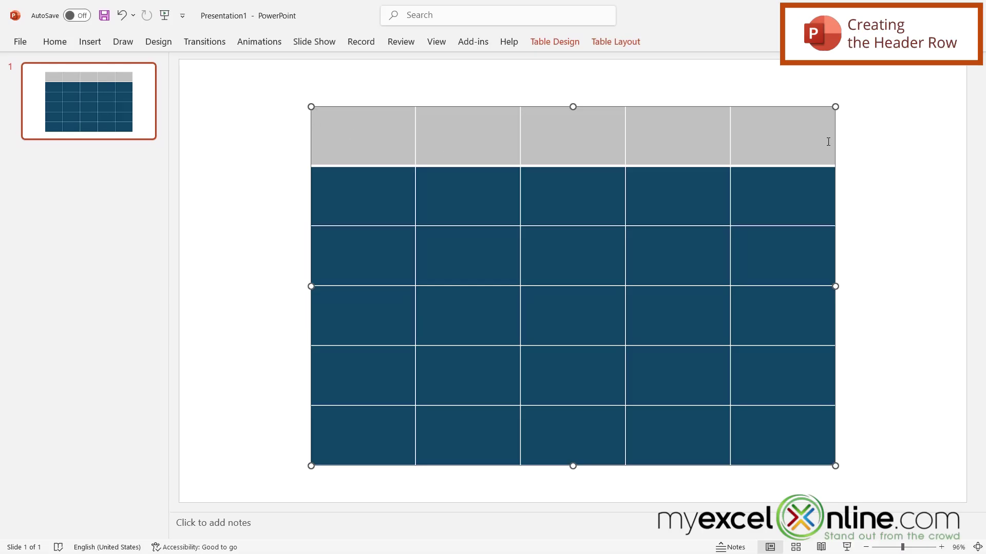
Enter the header categories Animals, Countries, Books, Space and Microsoft Excel
type("Animals")
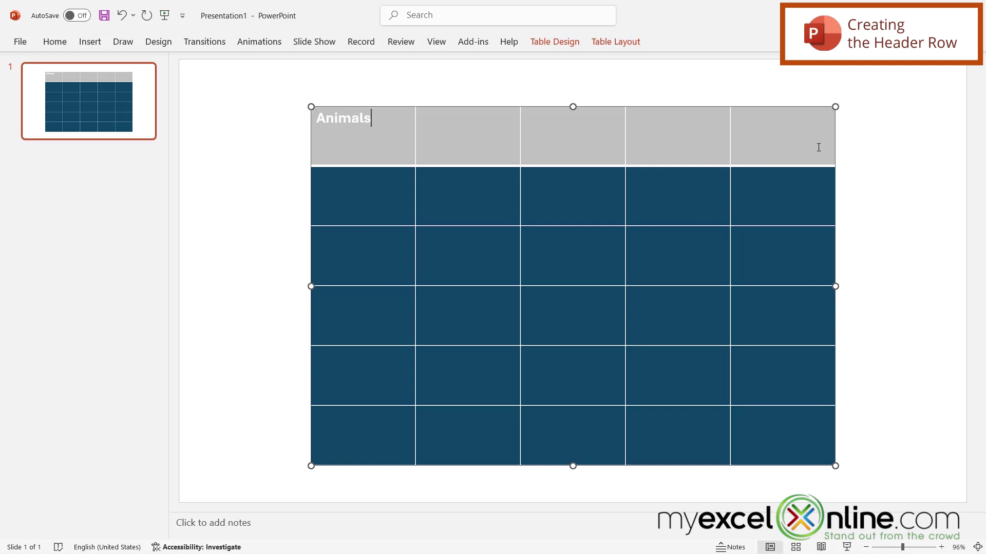
key("Tab")
type("Countries")
key("Tab")
type("Books")
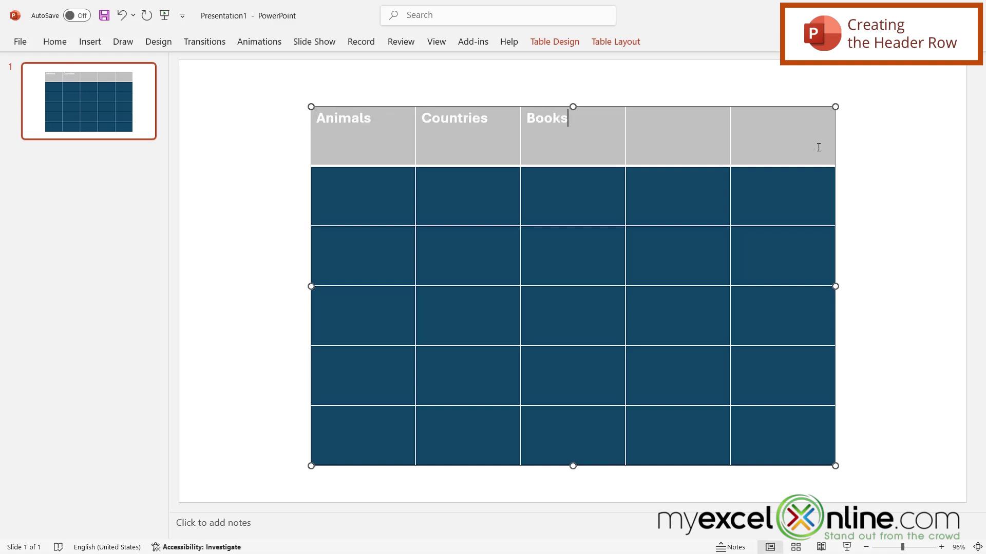
key("Tab")
type("Space")
key("Tab")
type("Microsoft Excel")
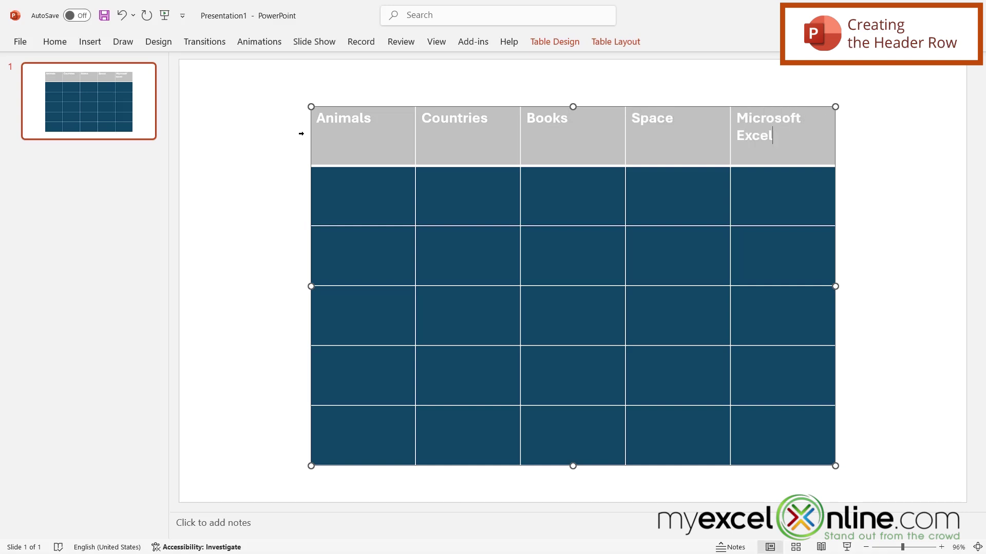
key("Escape")
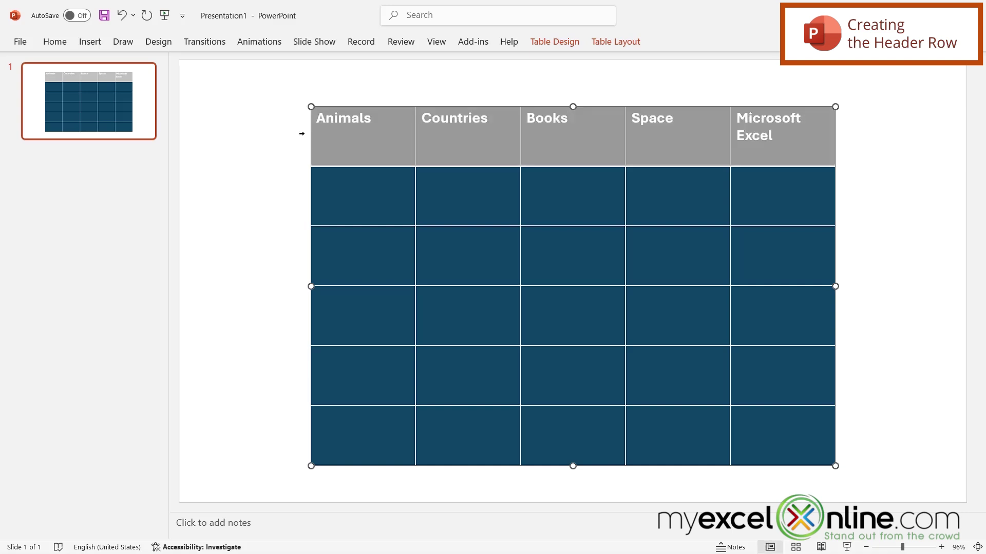
Center the category names horizontally and vertically in the header cells
left_click(57, 46)
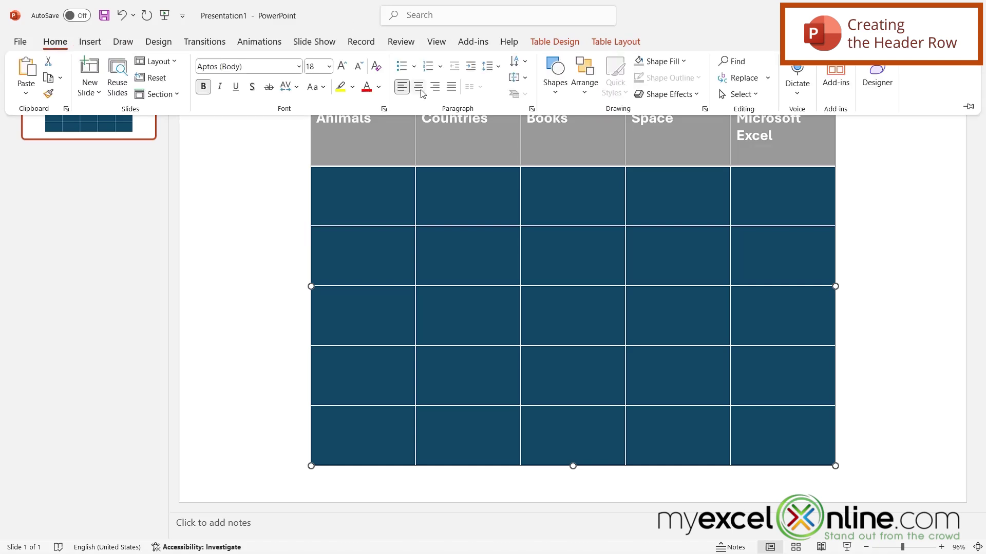
left_click(419, 87)
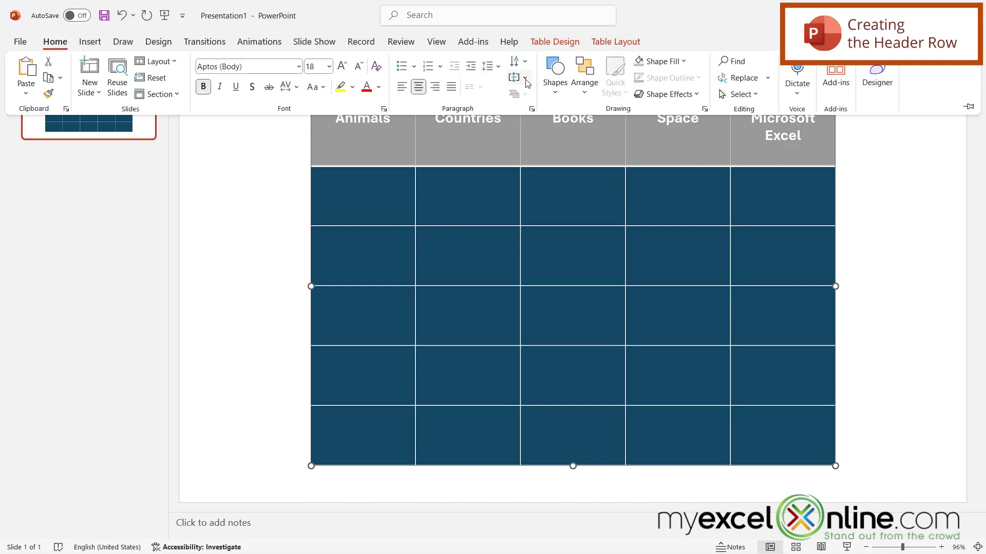
left_click(525, 78)
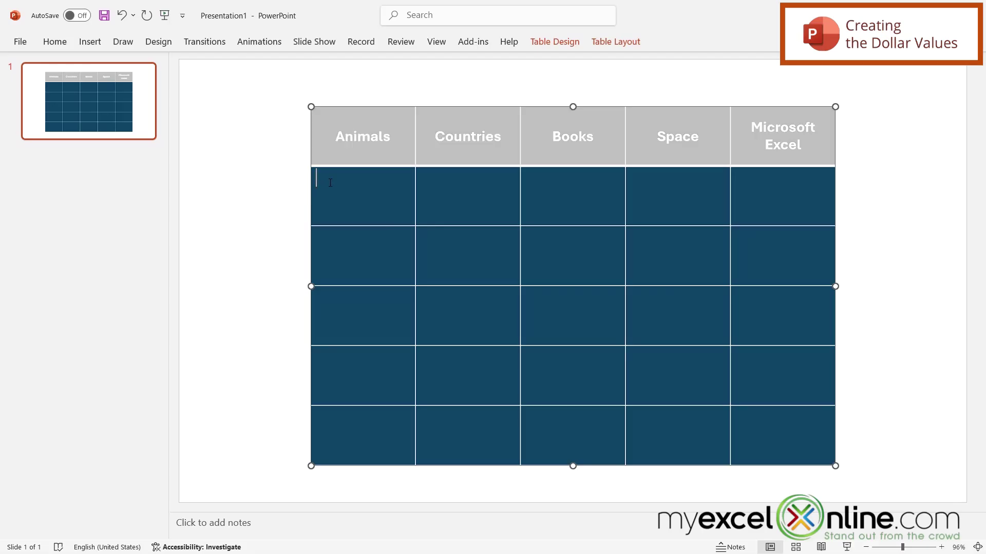
Center the text of all five body rows horizontally and vertically
left_click(304, 193)
left_click_drag(304, 194, 297, 437)
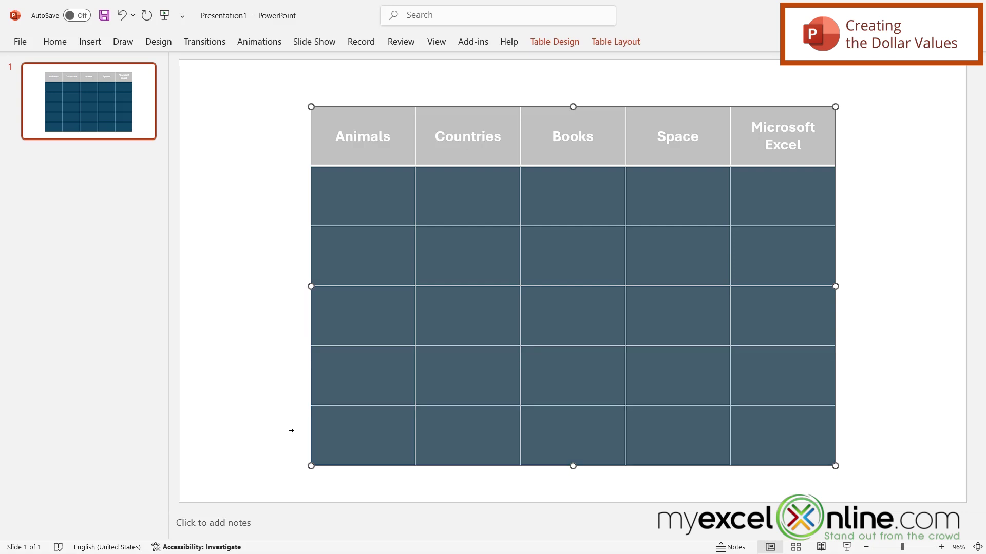
left_click(57, 41)
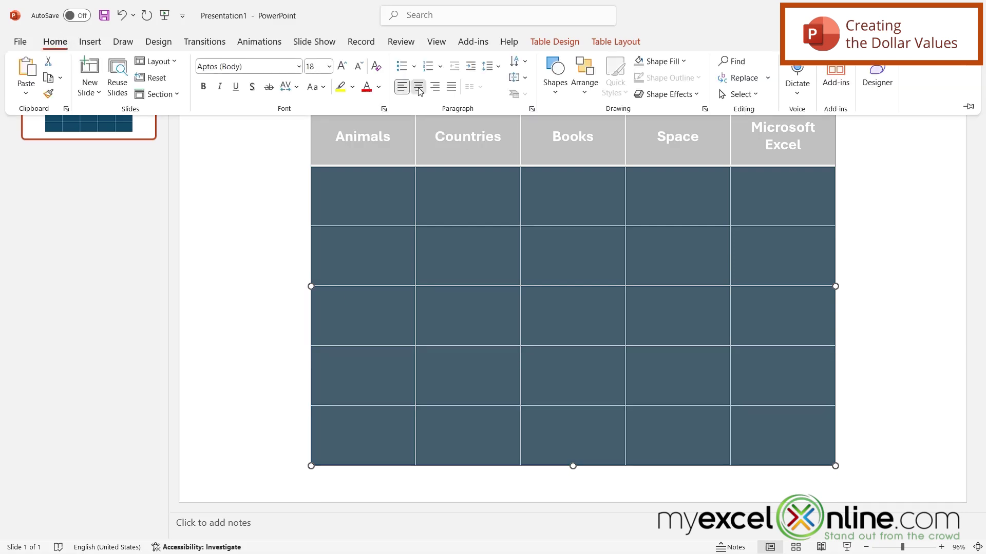
left_click(409, 91)
left_click(55, 41)
left_click(518, 77)
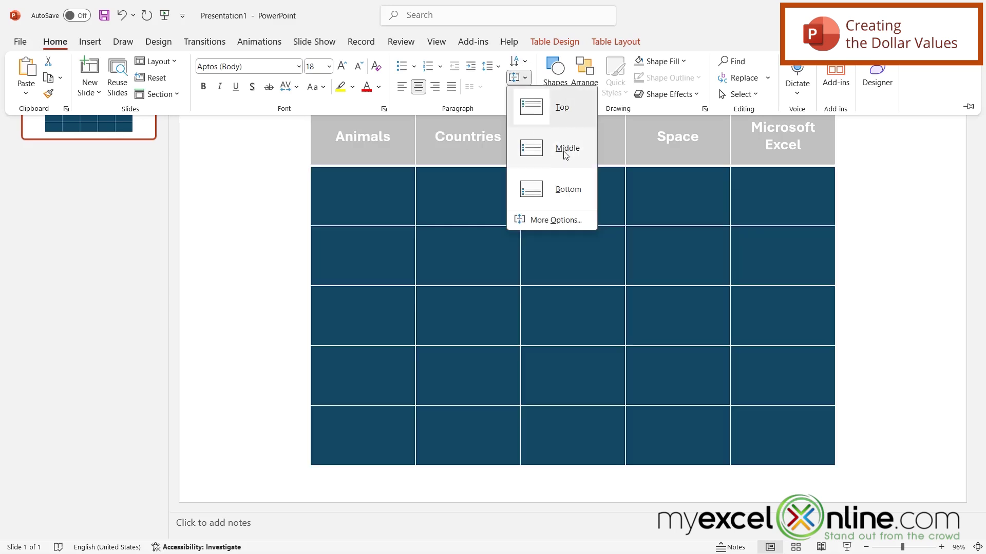
left_click(565, 152)
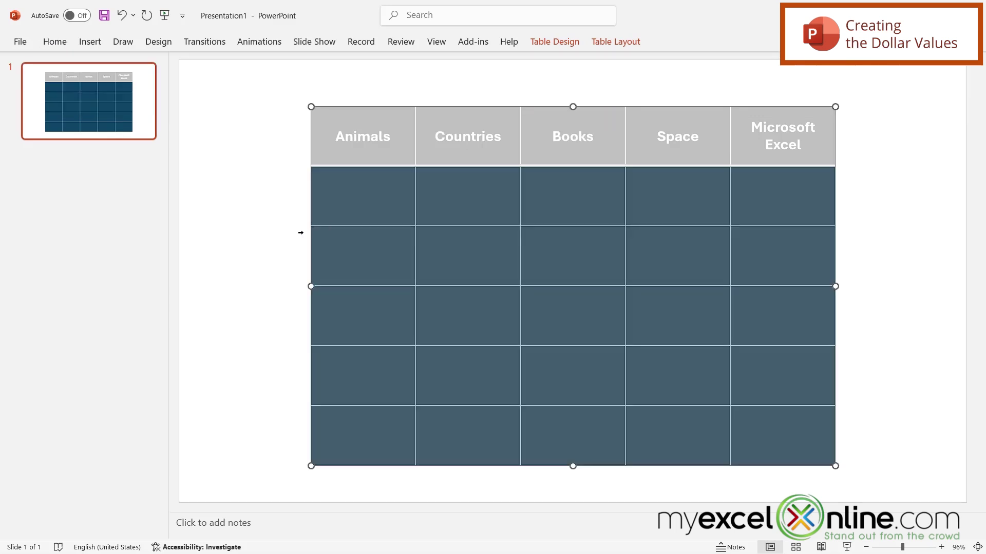
Enter 100, 200, 300, 400 and 500 down the Animals column
type("100")
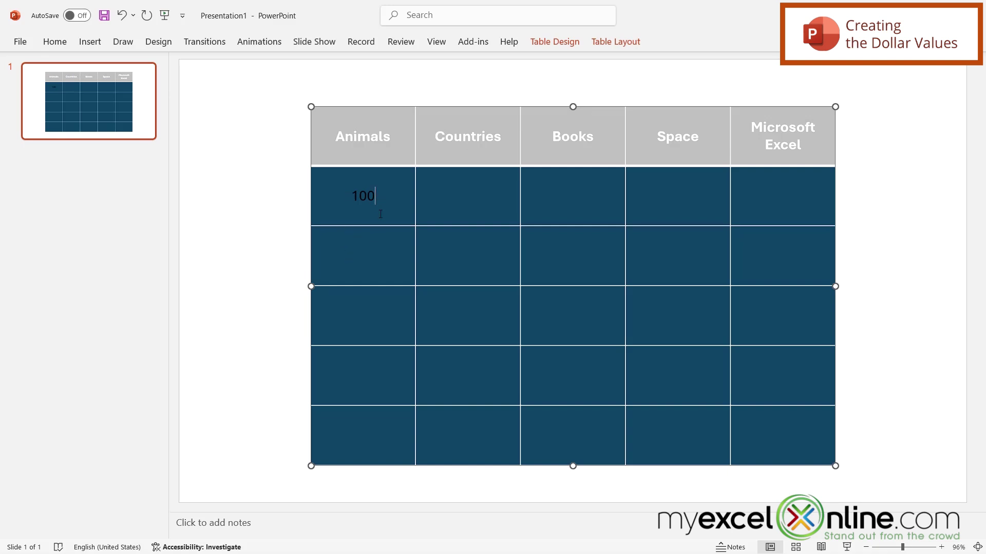
left_click(366, 252)
type("200")
left_click(356, 333)
type("300")
left_click(373, 381)
type("400")
left_click(366, 429)
type("500")
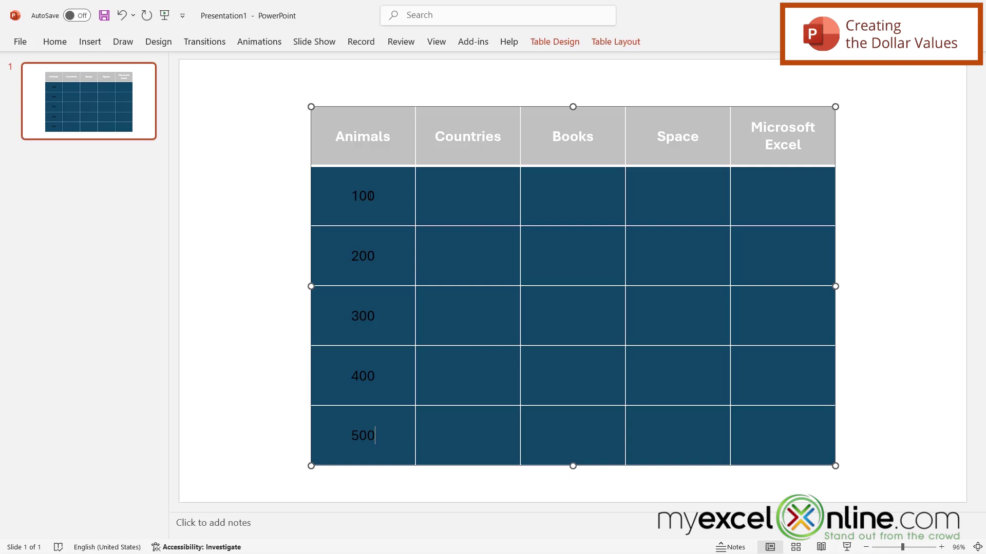
Make the body values white and bold, then select the Animals 100–500 cells
left_click(303, 199)
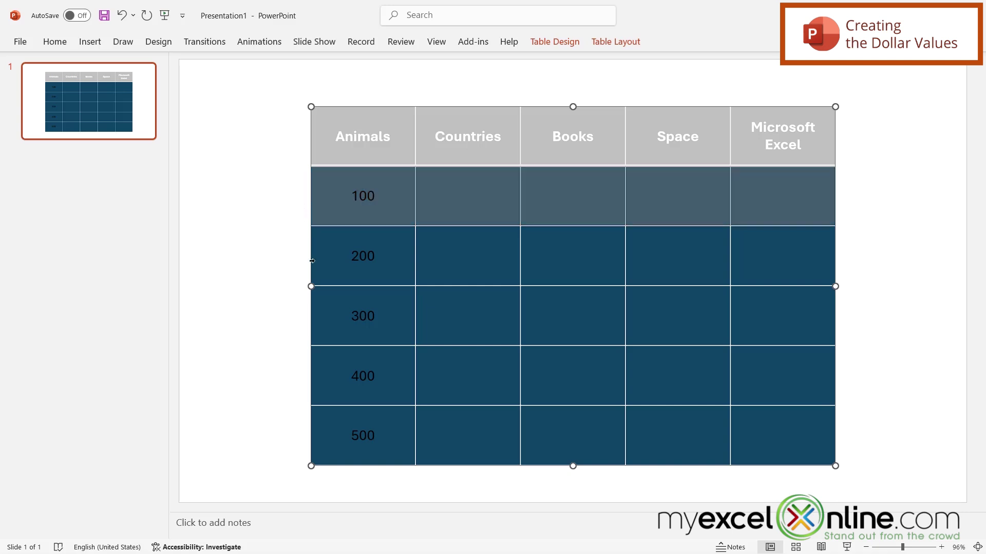
left_click_drag(313, 261, 313, 438)
left_click(57, 43)
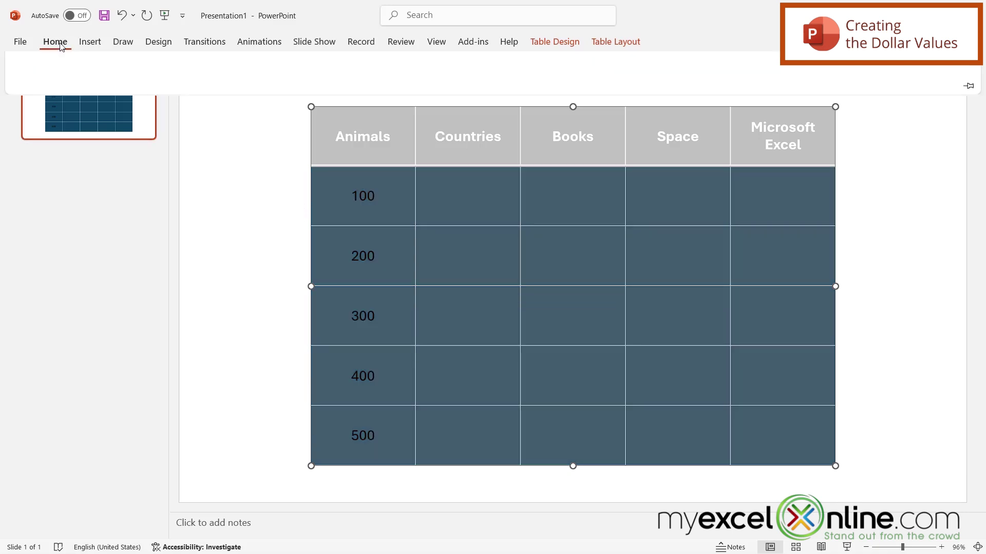
left_click(378, 87)
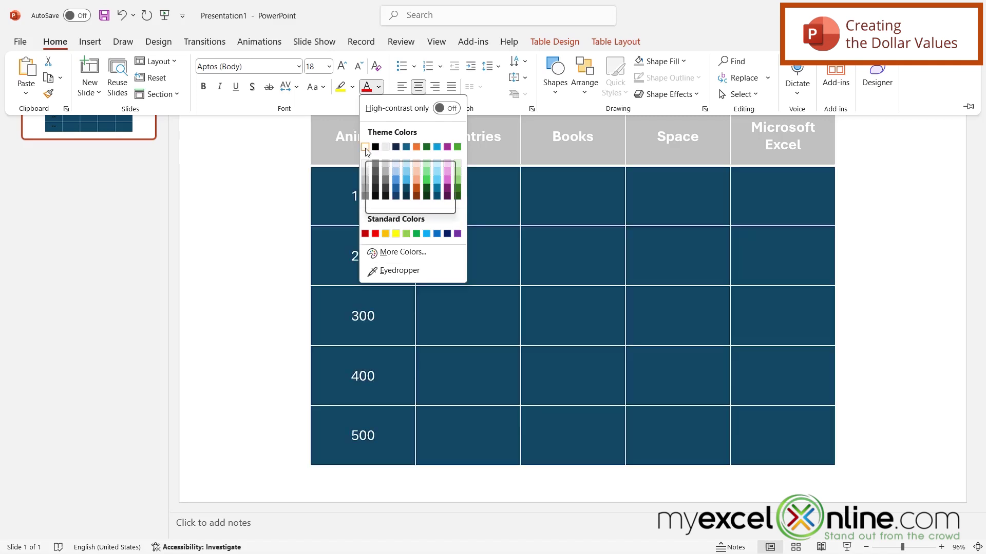
left_click(365, 148)
left_click(204, 87)
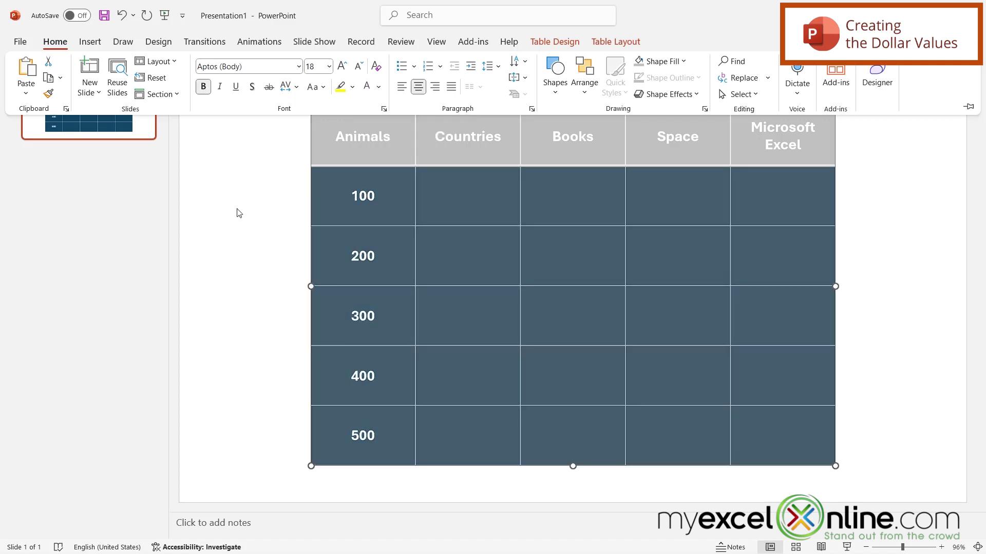
left_click_drag(359, 196, 381, 442)
key("ctrl+c")
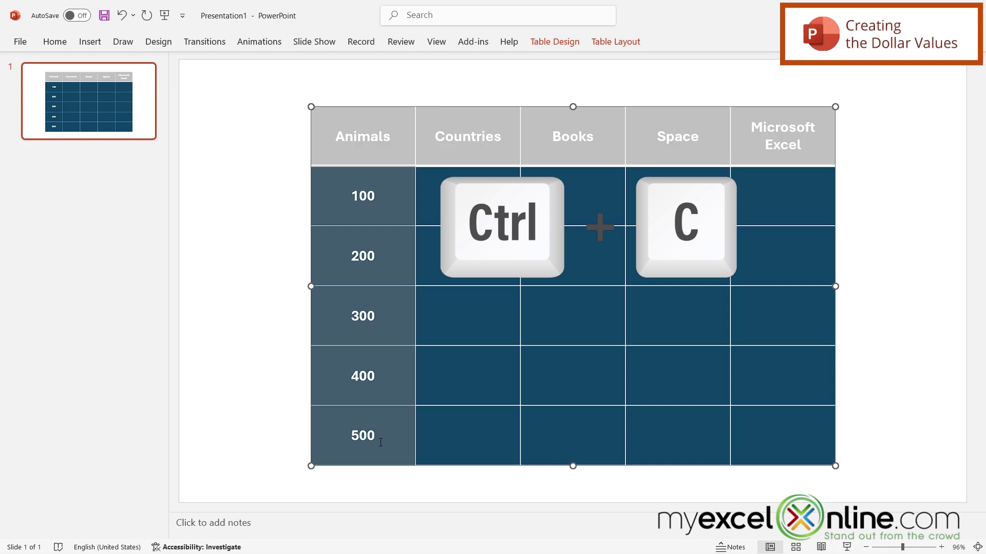
Paste the 100–500 values into the Countries, Books, Space and Microsoft Excel columns
left_click(468, 196)
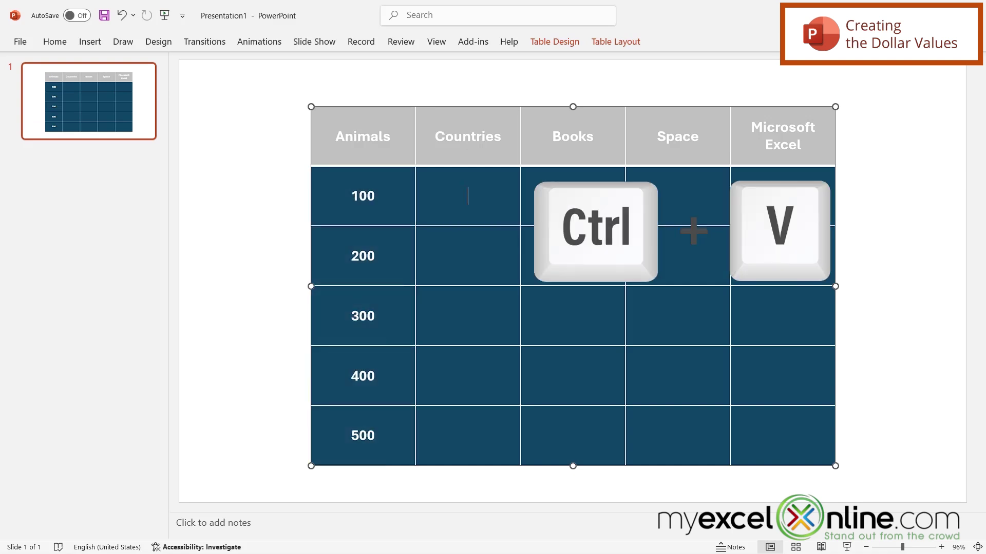
key("ctrl+v")
left_click(572, 195)
key("ctrl+v")
left_click(700, 212)
key("ctrl+v")
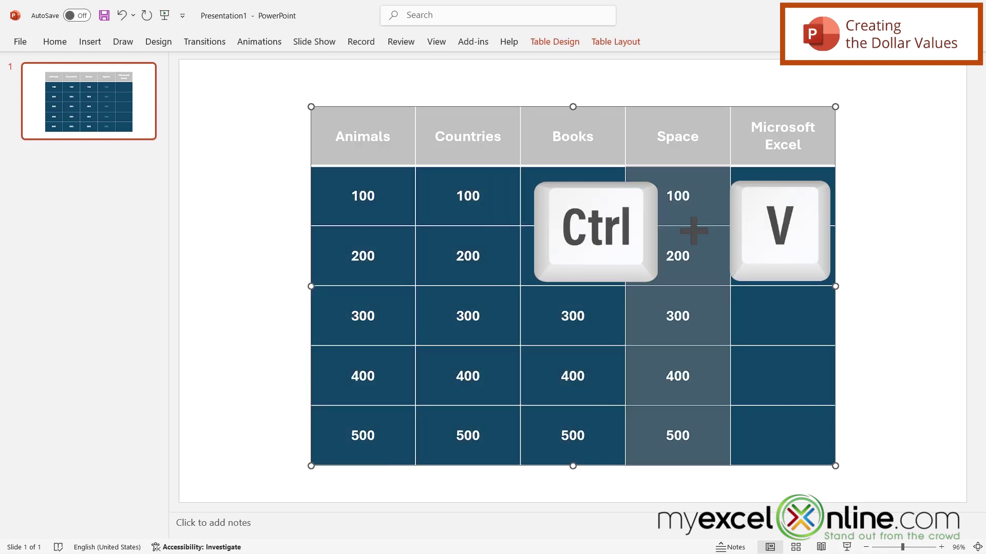
left_click(783, 196)
key("ctrl+v")
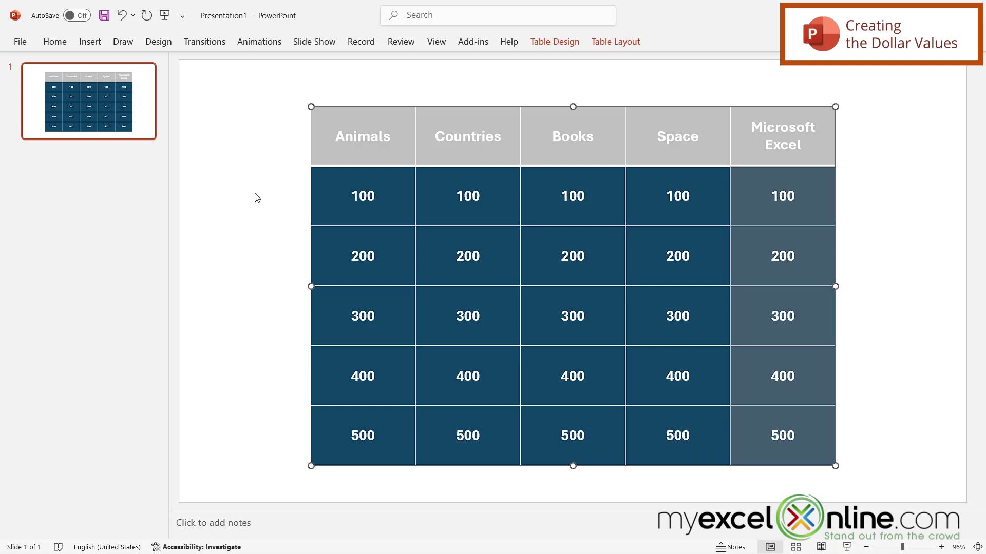
left_click(260, 224)
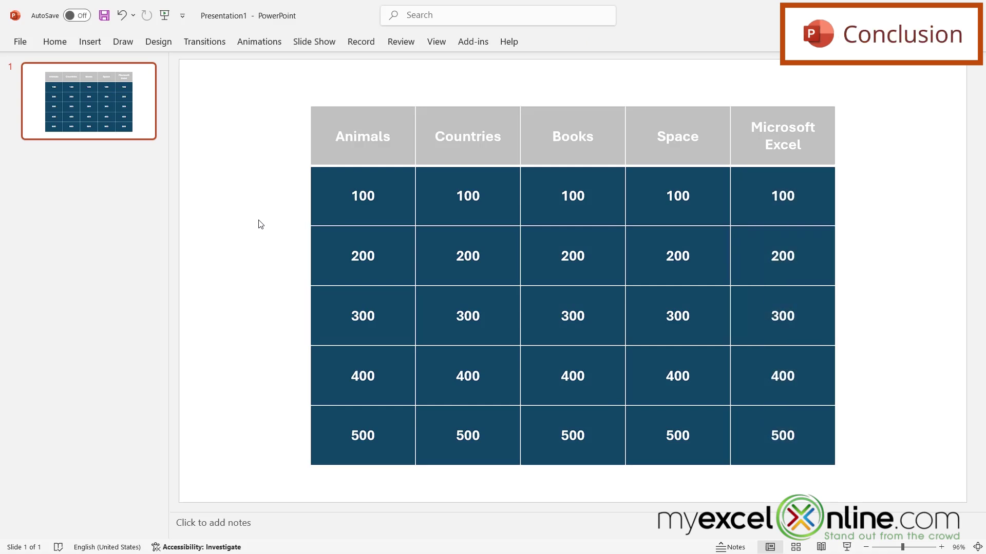